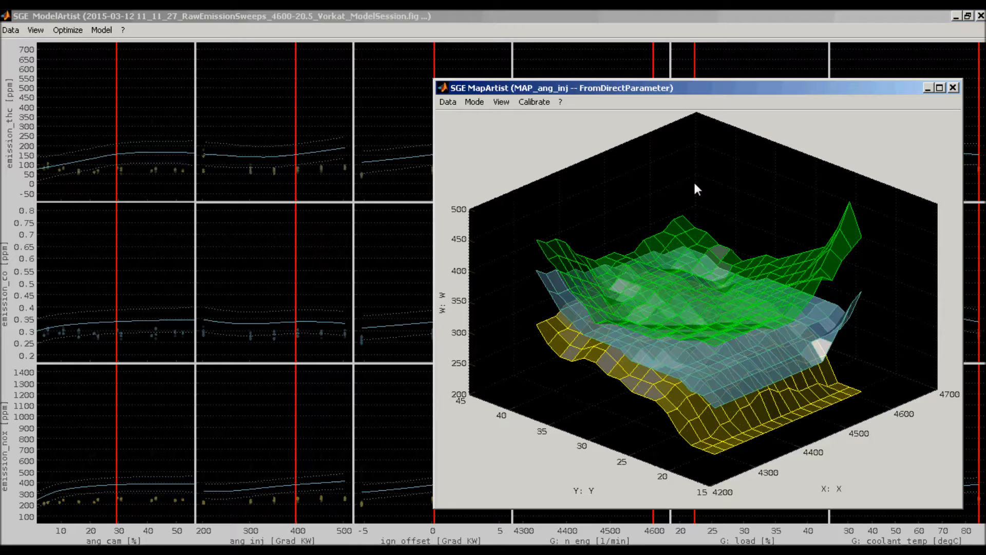
mouse_move(748, 201)
left_mouse_down()
mouse_move(768, 209)
mouse_move(680, 206)
left_mouse_up()
left_click(768, 79)
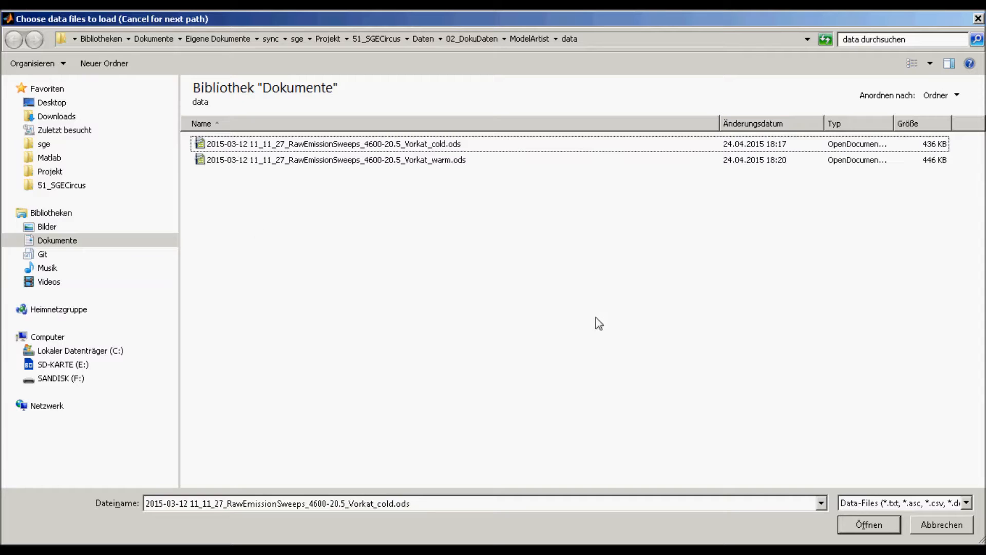
left_click(853, 505)
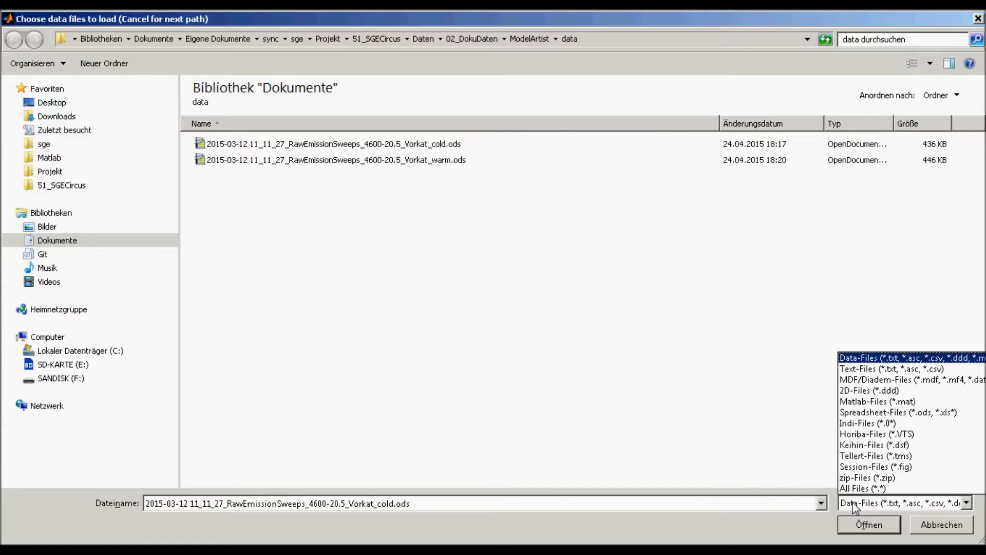
left_click(855, 506)
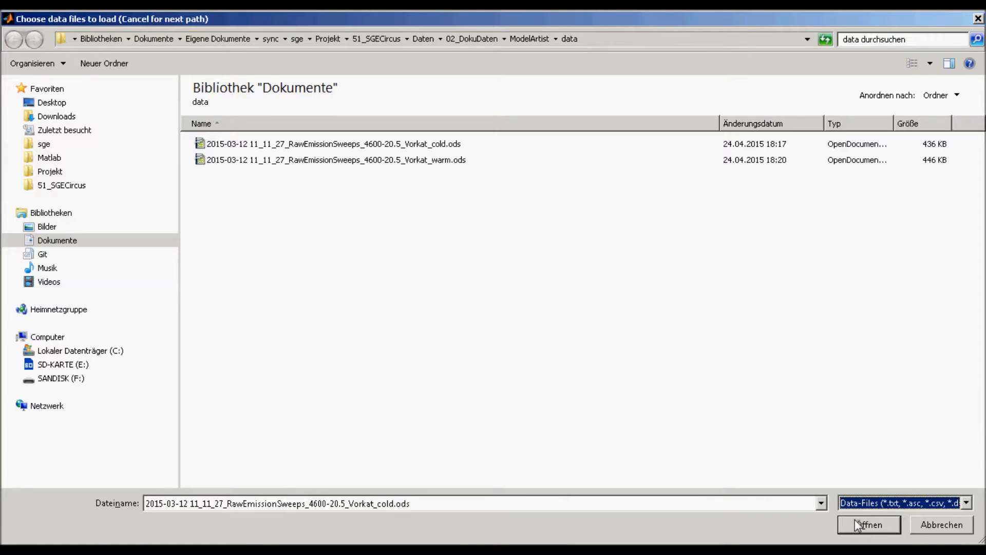
left_click(855, 520)
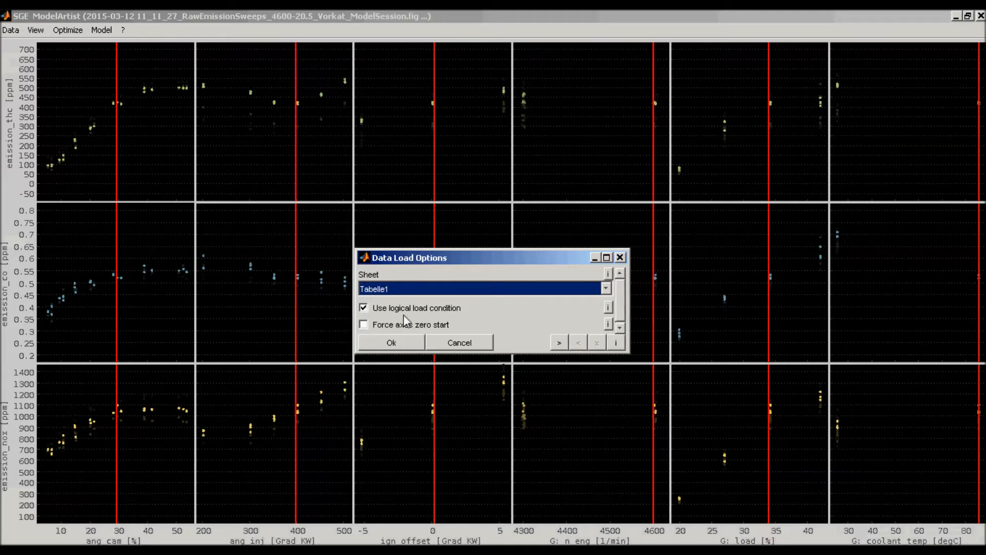
left_click(407, 342)
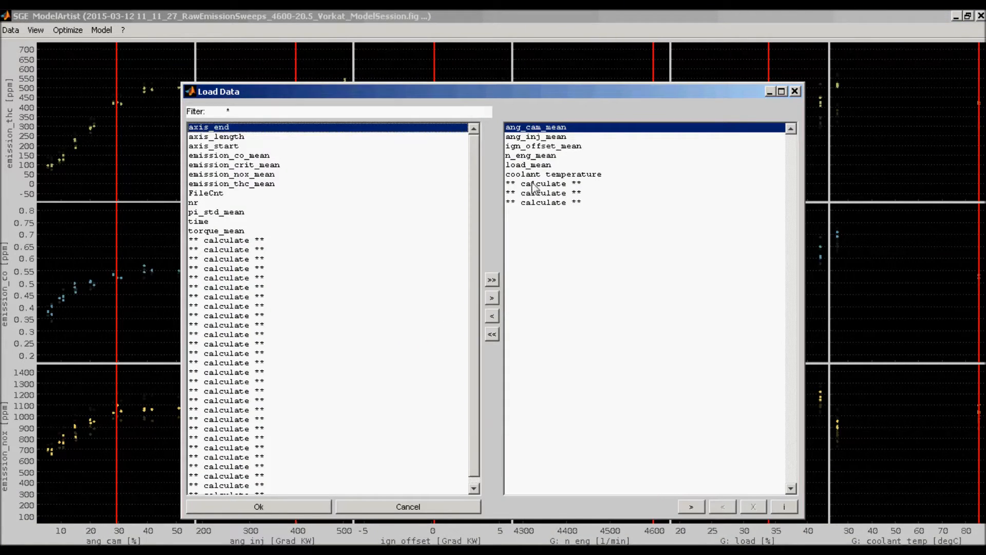
key("Return")
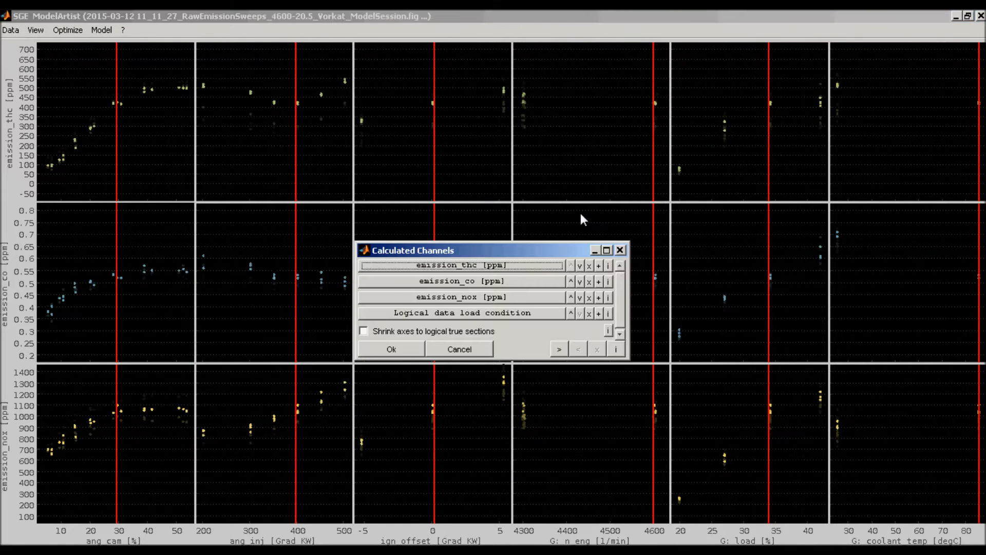
- Check the emission_thc [ppm] calculation, accept the calculated channels and acknowledge the NaN data warnings
left_click(385, 265)
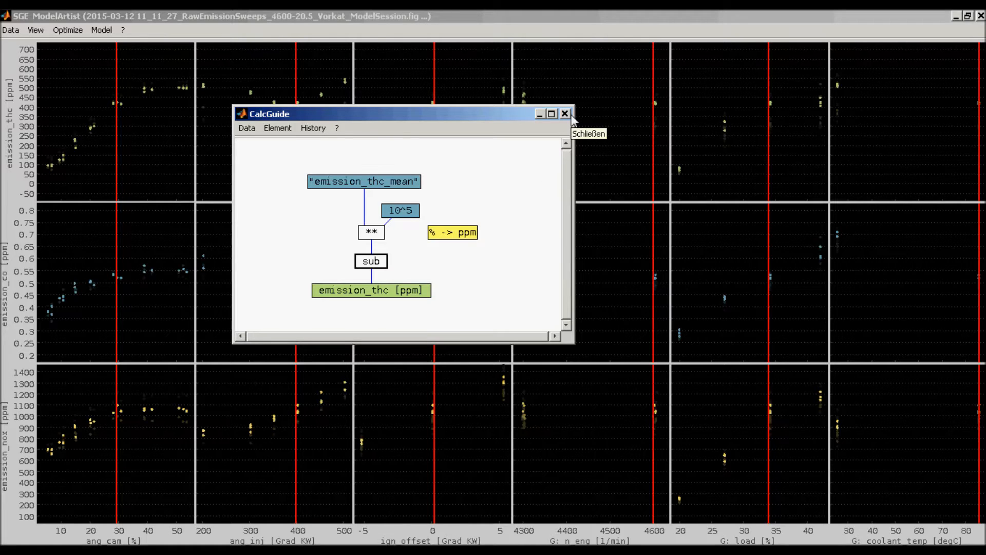
left_click(565, 114)
left_click(339, 242)
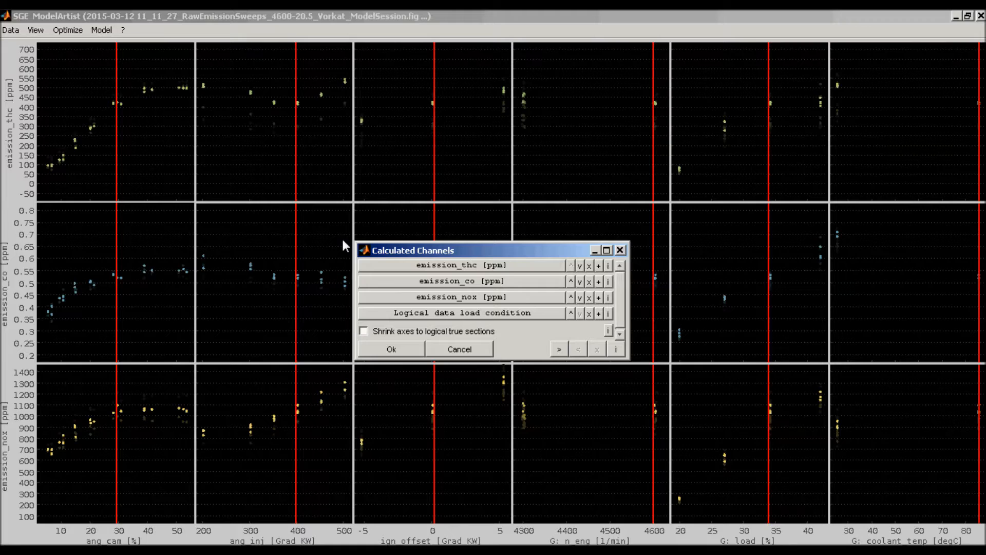
left_click(382, 351)
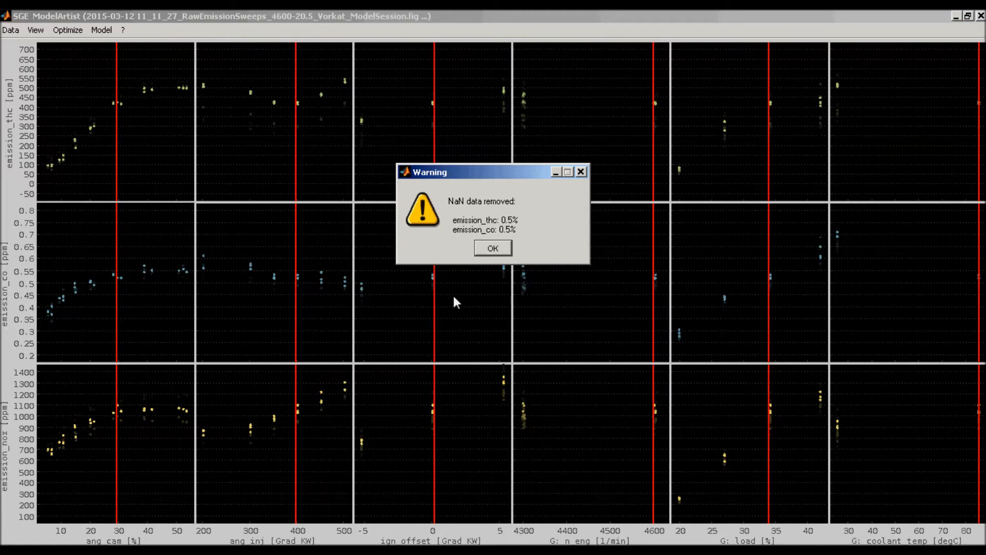
left_click(488, 248)
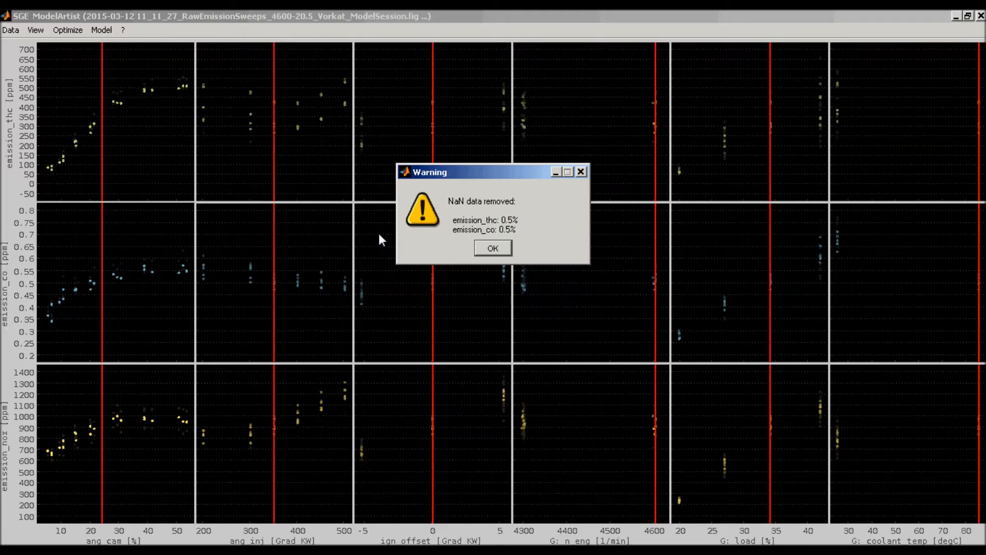
left_click(495, 248)
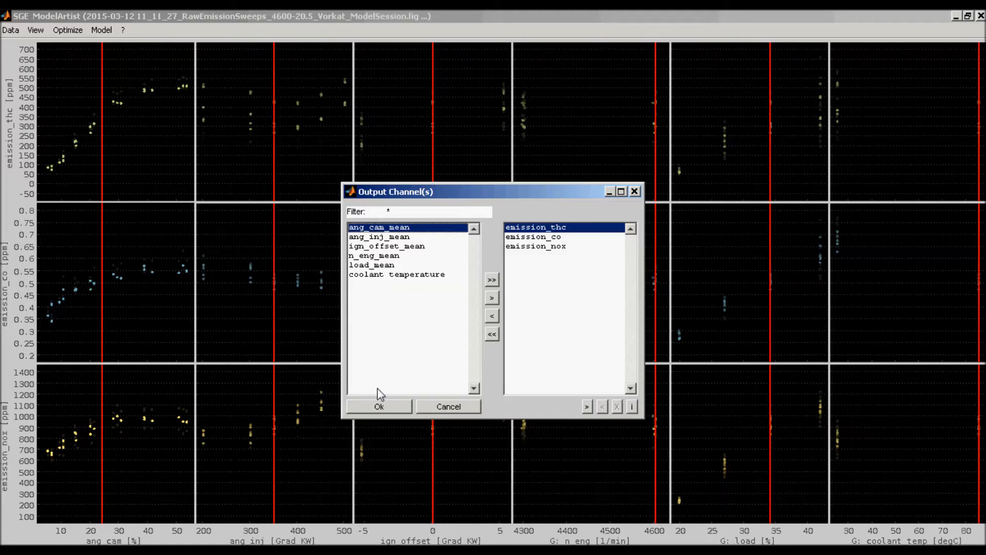
- Accept emission_thc, emission_co and emission_nox as outputs in the preset display order, with n_eng, load and coolant_temp as global inputs
left_click(385, 407)
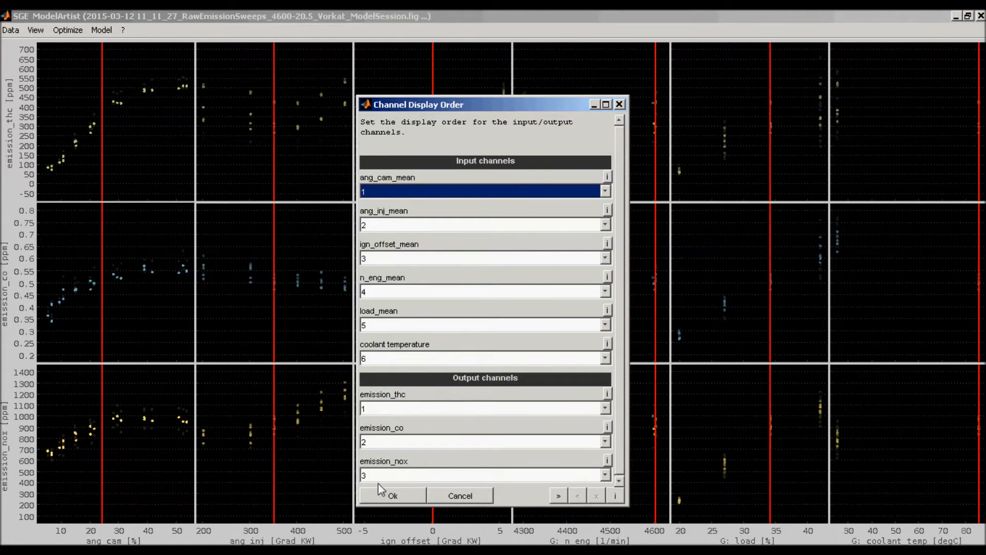
left_click(378, 492)
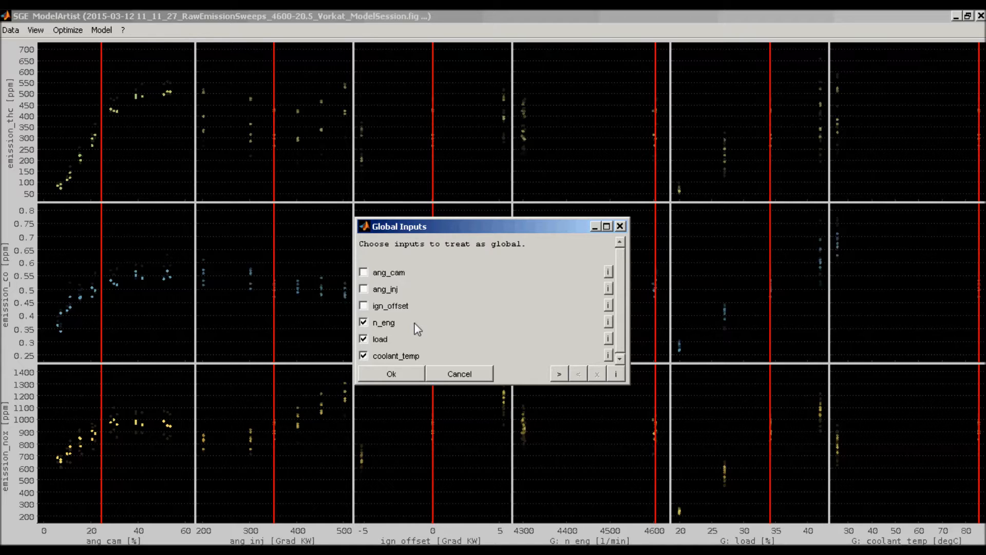
left_click(410, 369)
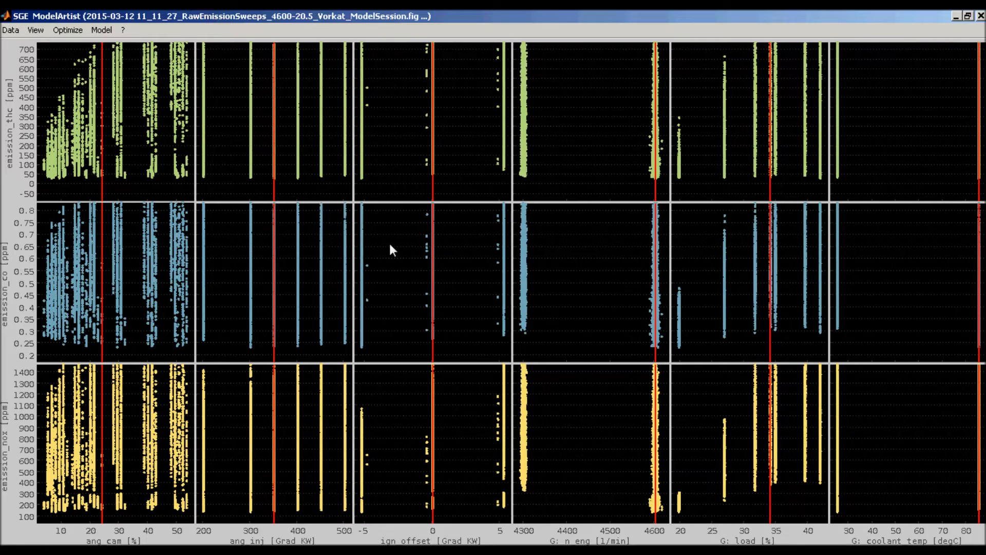
- Limit the displayed data to a maximum distance of 20% and move the cursors to about 27.5% load and 300 ang_inj
left_click(36, 30)
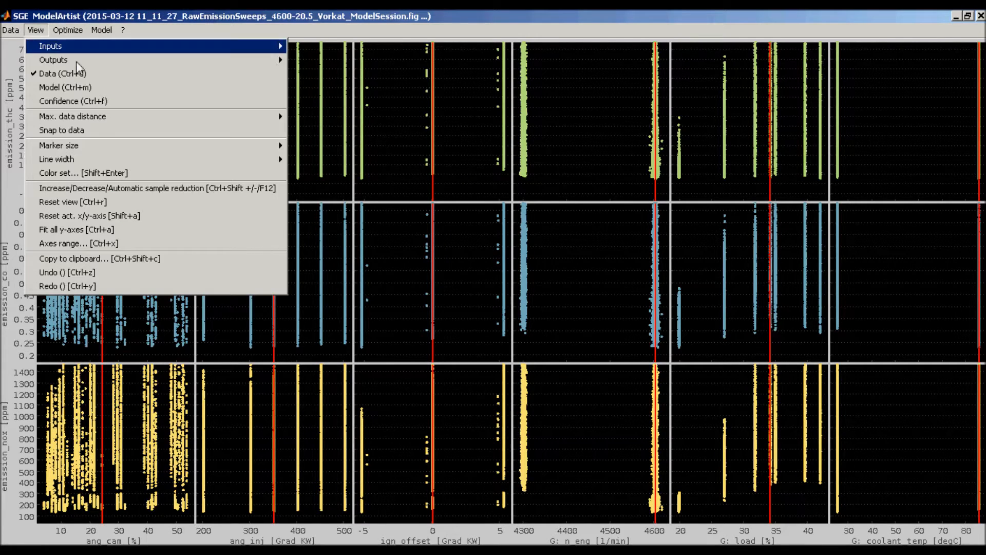
mouse_move(217, 120)
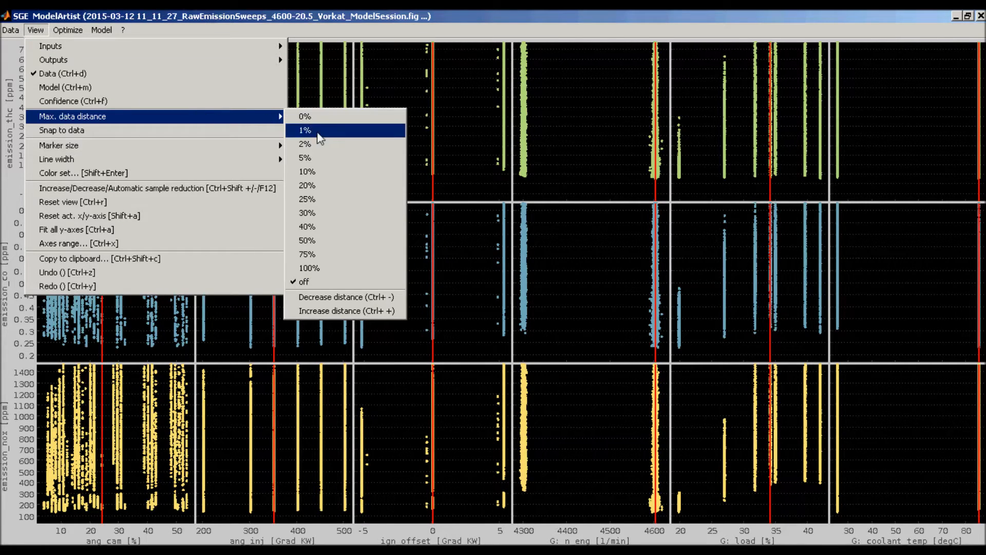
left_click(307, 185)
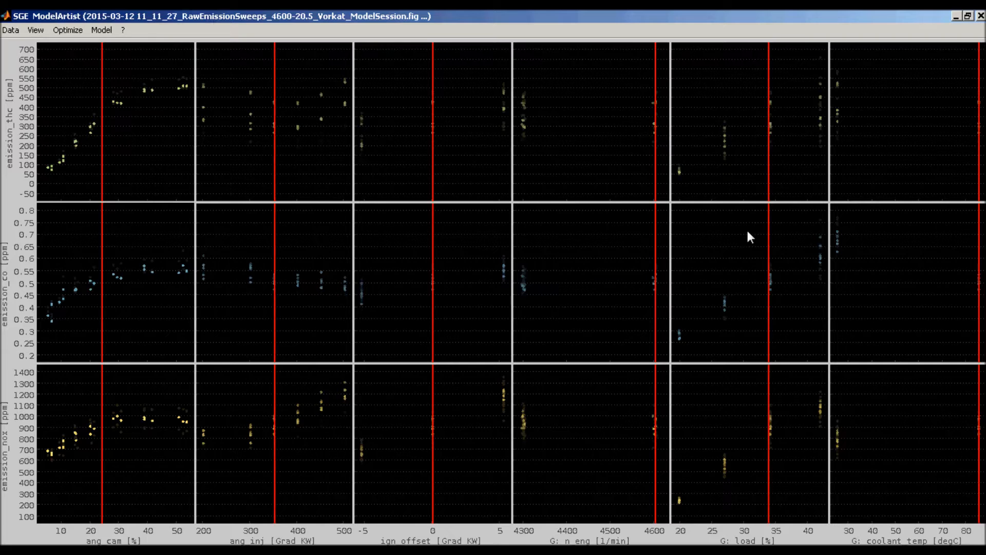
left_click_drag(769, 234, 729, 247)
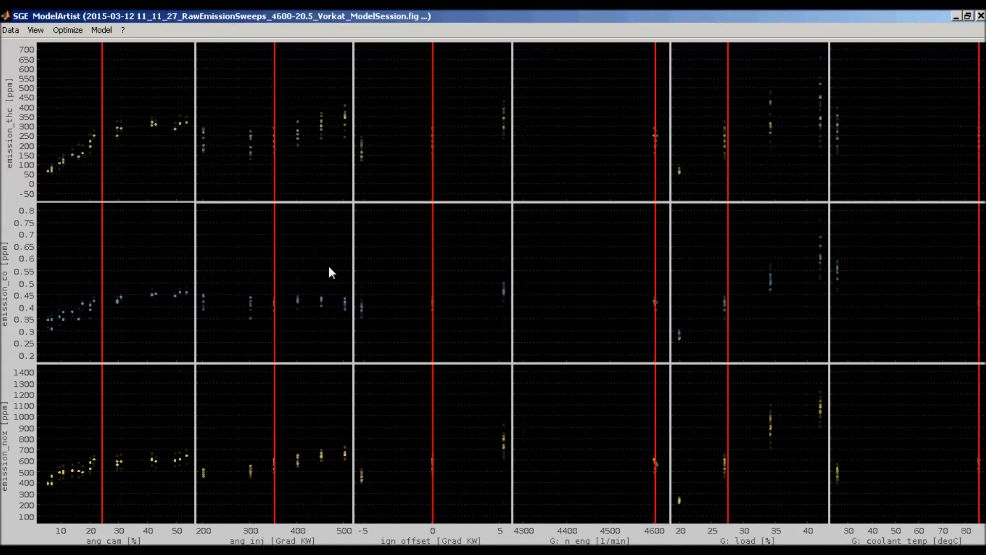
left_click_drag(275, 250, 250, 268)
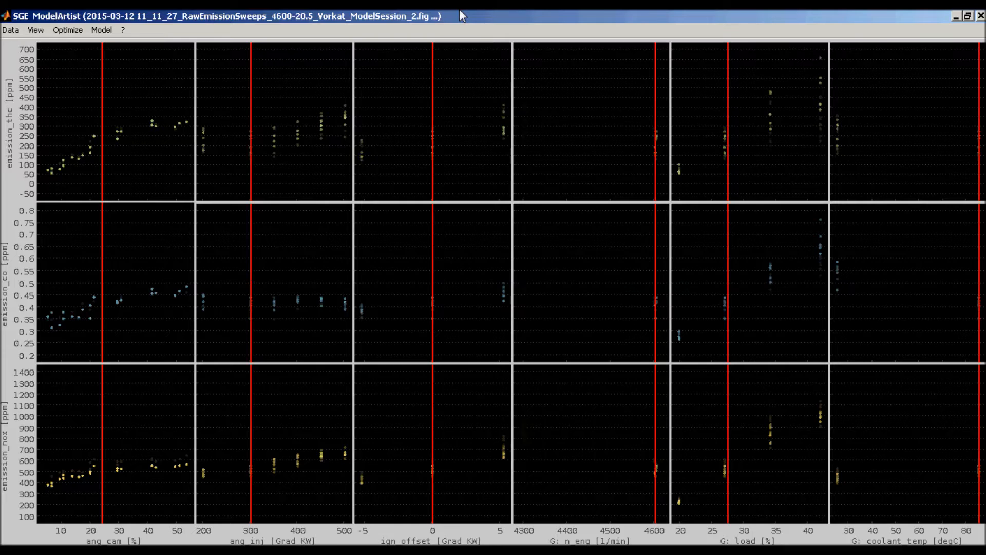
- Train GaussianProcessModel models for emission_thc, emission_co and emission_nox, and move the load cursor to about 20%
key("ctrl+t")
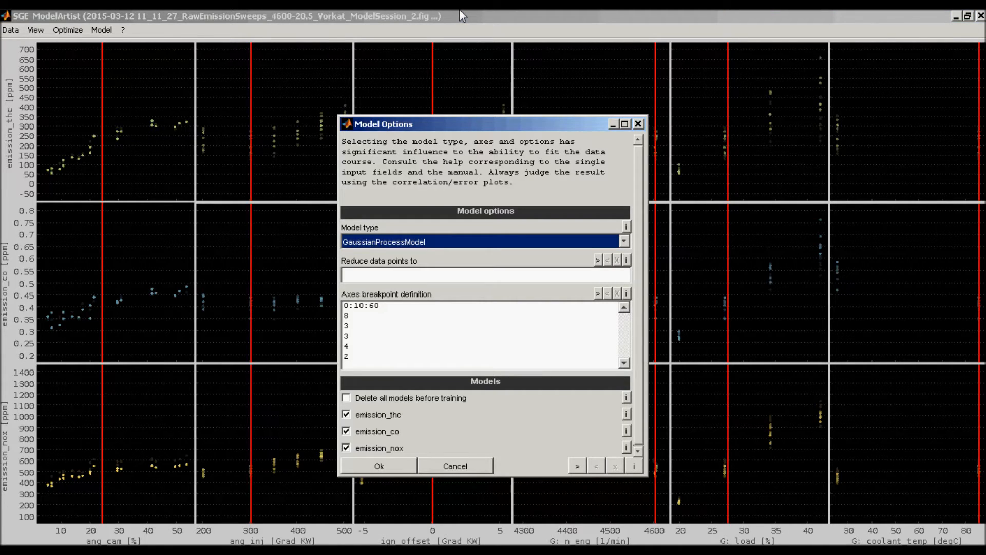
left_click(411, 242)
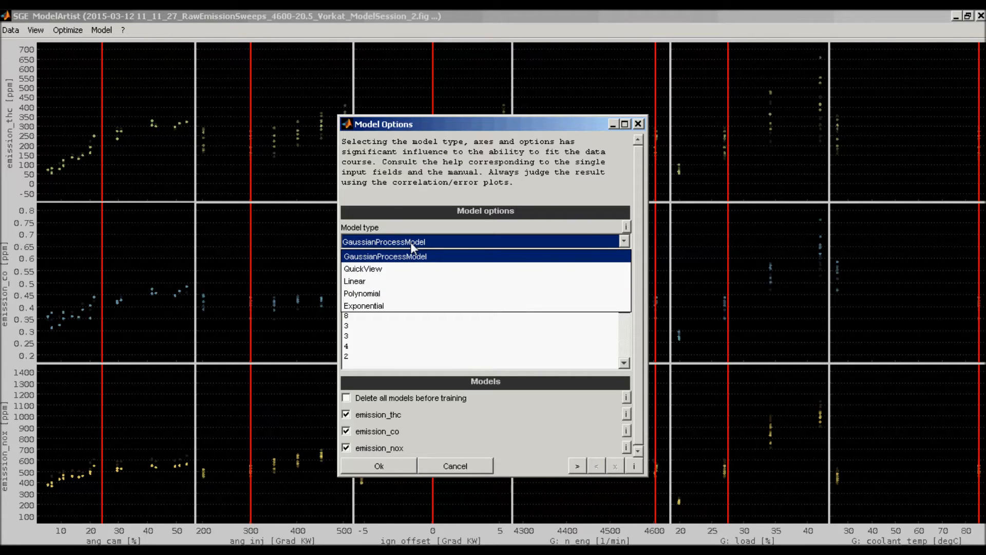
left_click(411, 242)
left_click(364, 467)
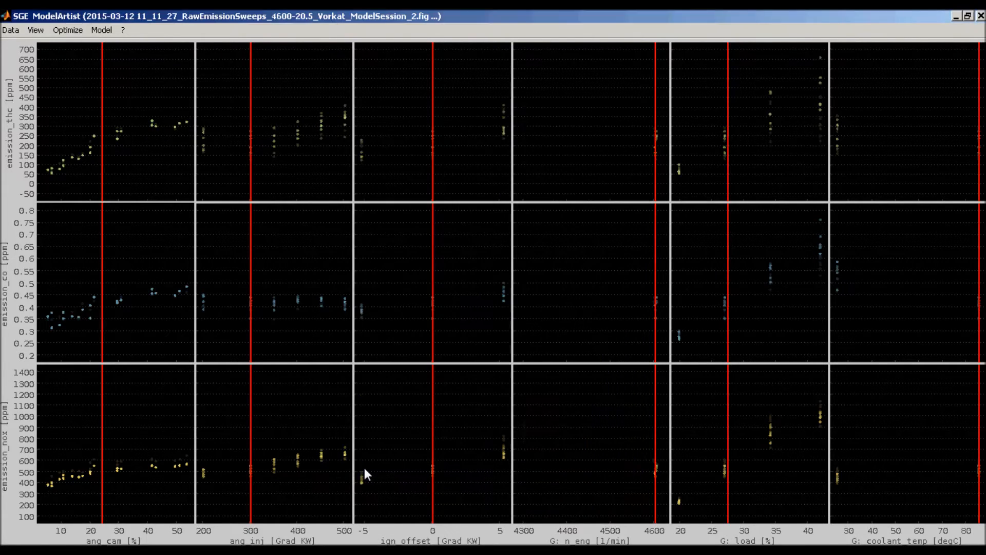
key("Return")
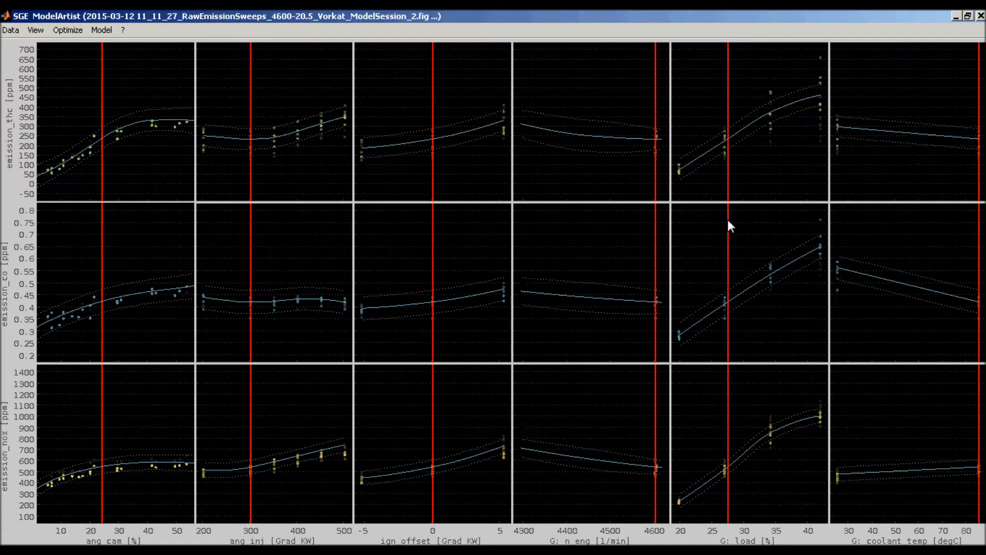
left_click_drag(727, 221, 670, 242)
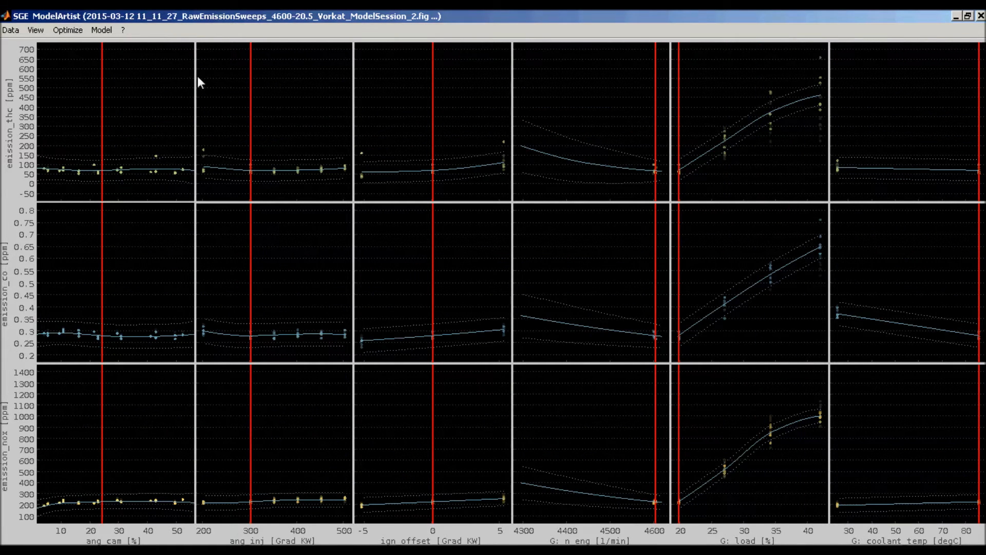
- Show the emission_thc correlation plot maximized and move its legend to the empty area below the data points
left_click(103, 29)
mouse_move(177, 60)
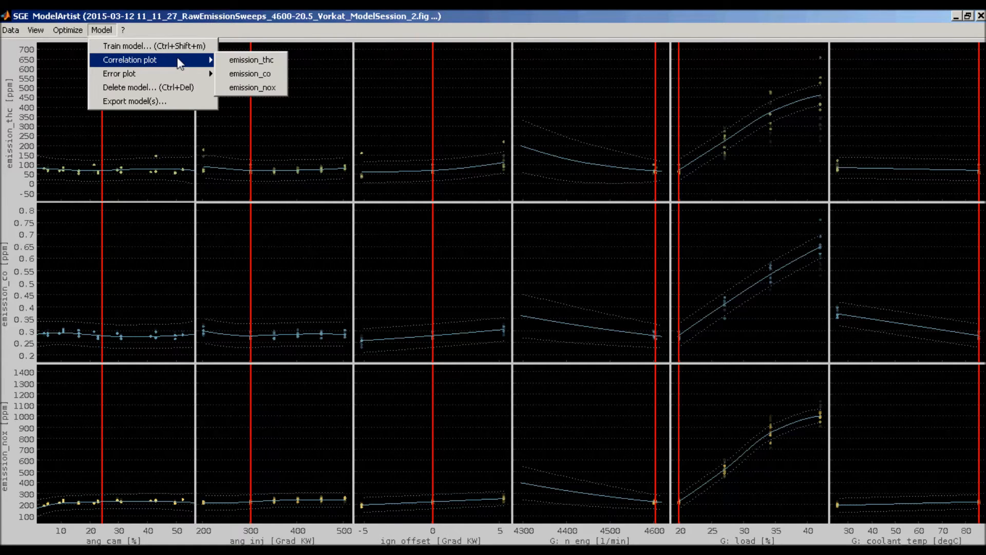
left_click(234, 59)
double_click(323, 41)
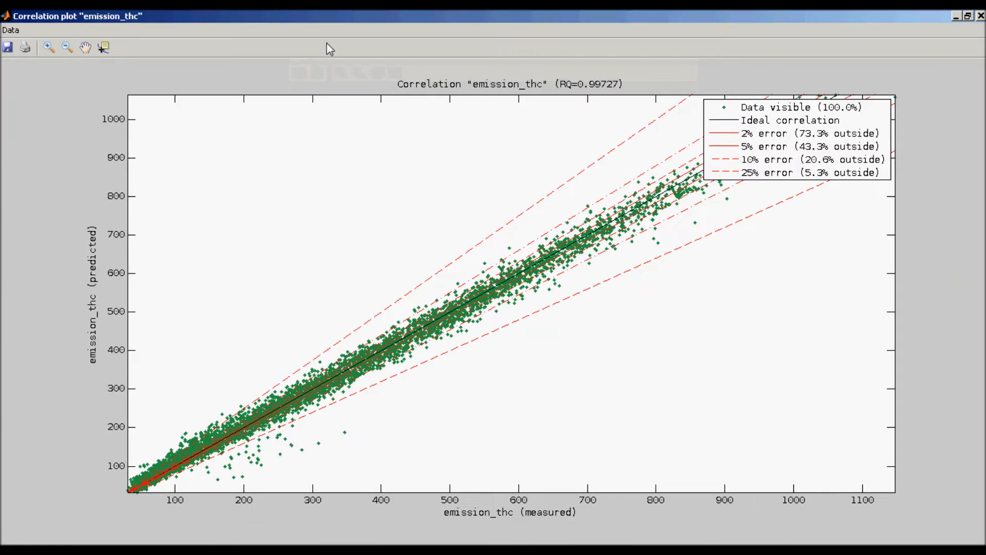
left_click_drag(754, 142, 731, 355)
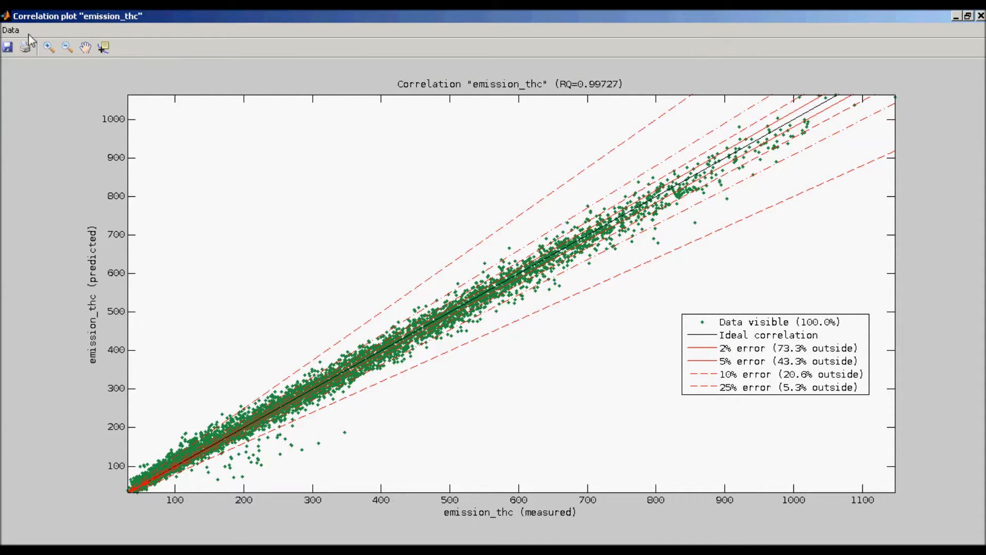
- Mark the emission_thc points beyond a 20% relative error, with the absolute limit at Inf, and delete them from the data
left_click(11, 30)
left_click(31, 60)
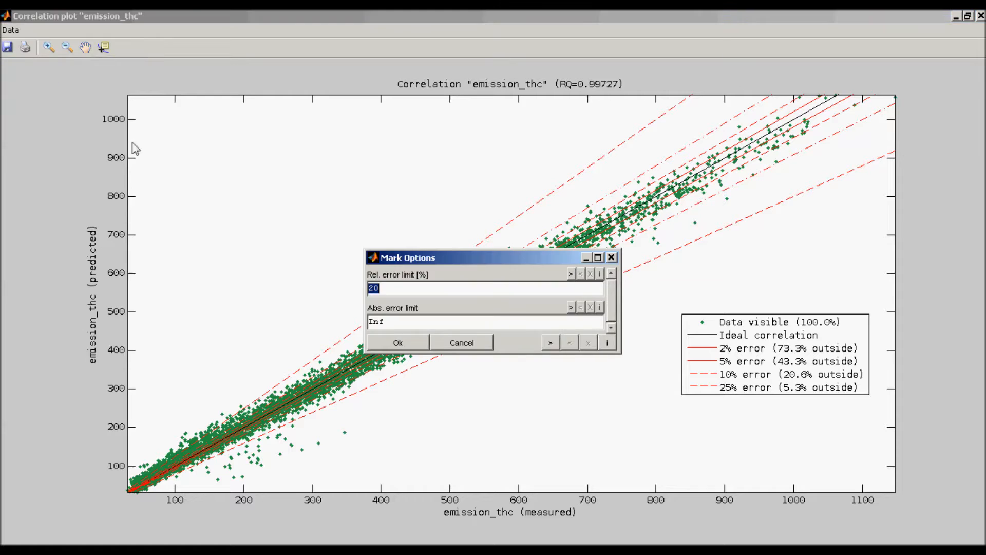
key("Return")
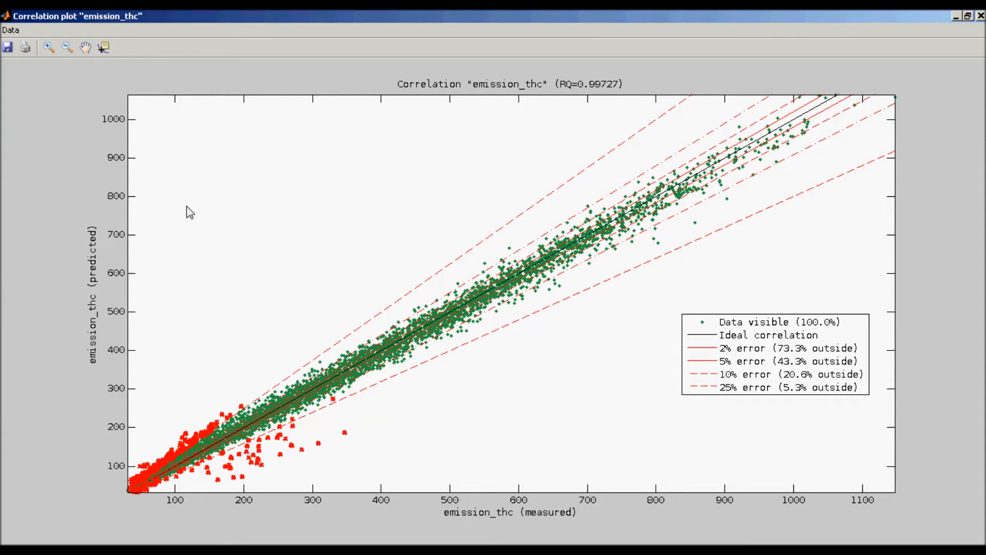
left_click(590, 326)
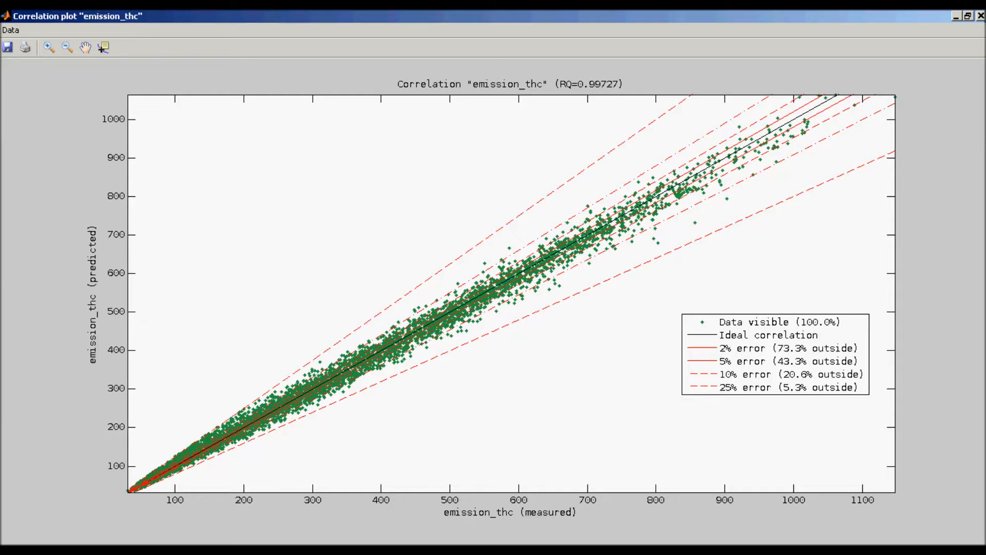
key("Return")
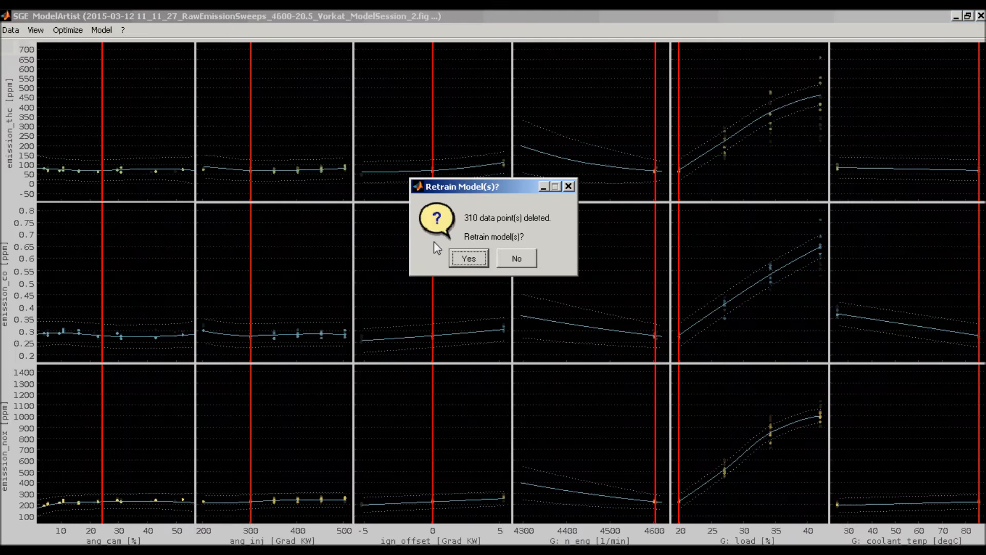
left_click(506, 257)
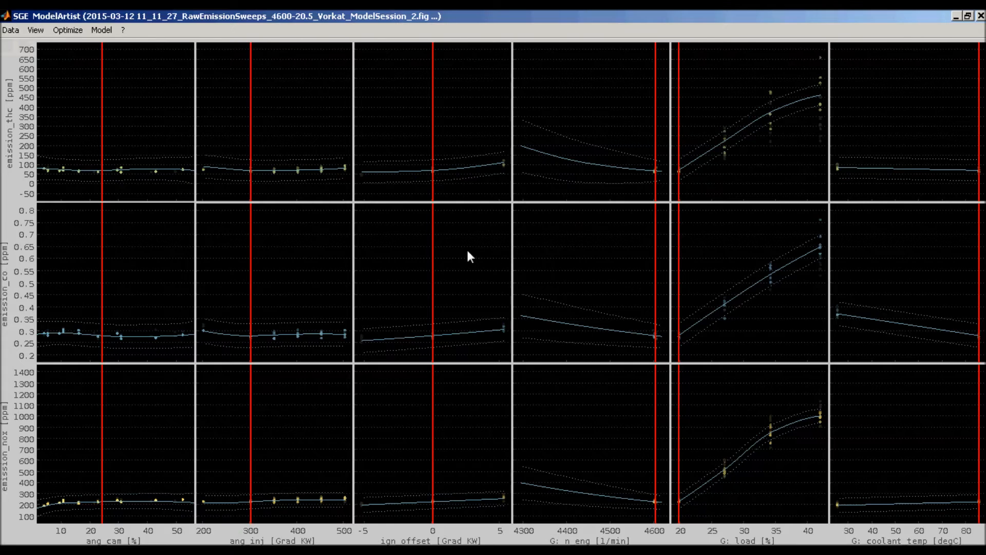
- Show the emission_thc error plot maximized and shift the ang_cam legend up off the data points
left_click(102, 30)
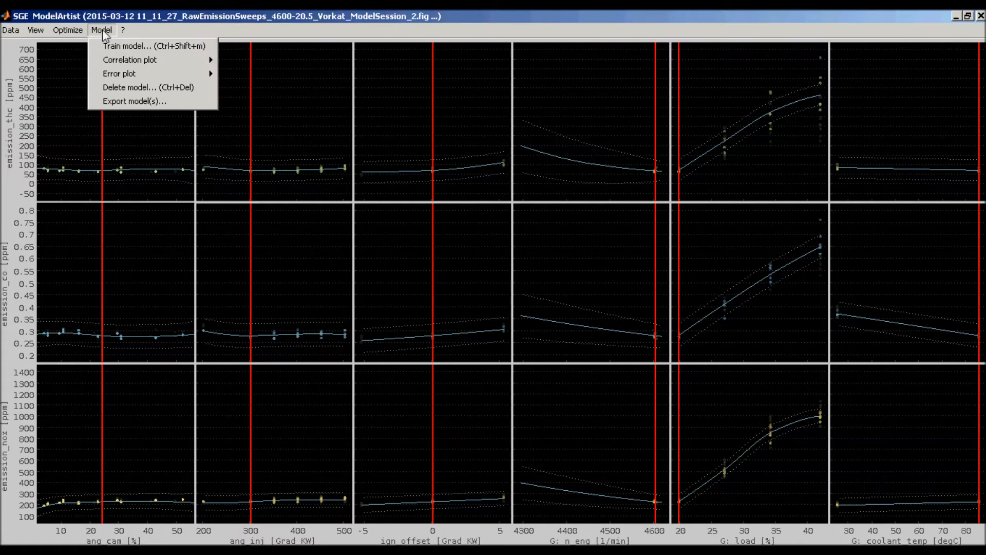
mouse_move(157, 77)
left_click(251, 73)
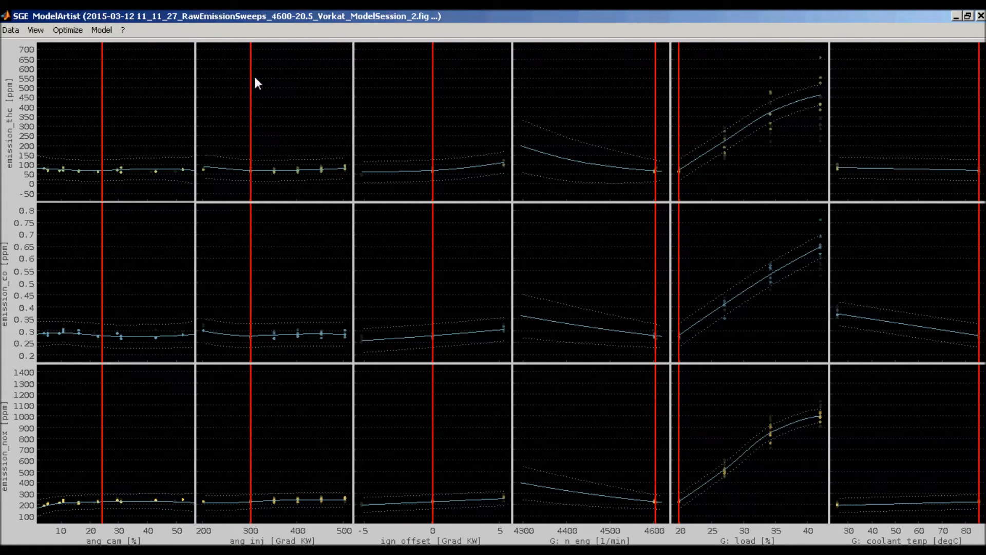
double_click(429, 57)
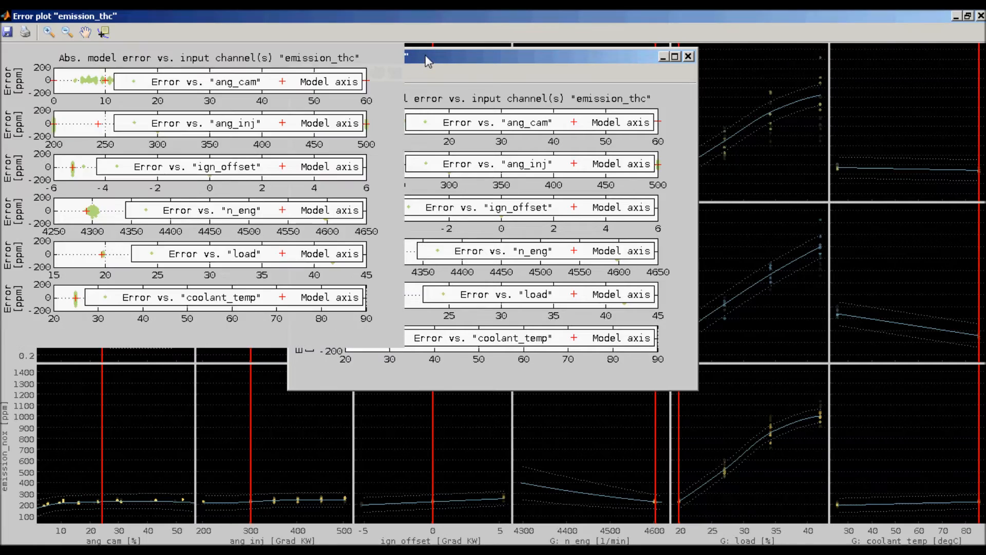
left_click_drag(731, 103, 728, 86)
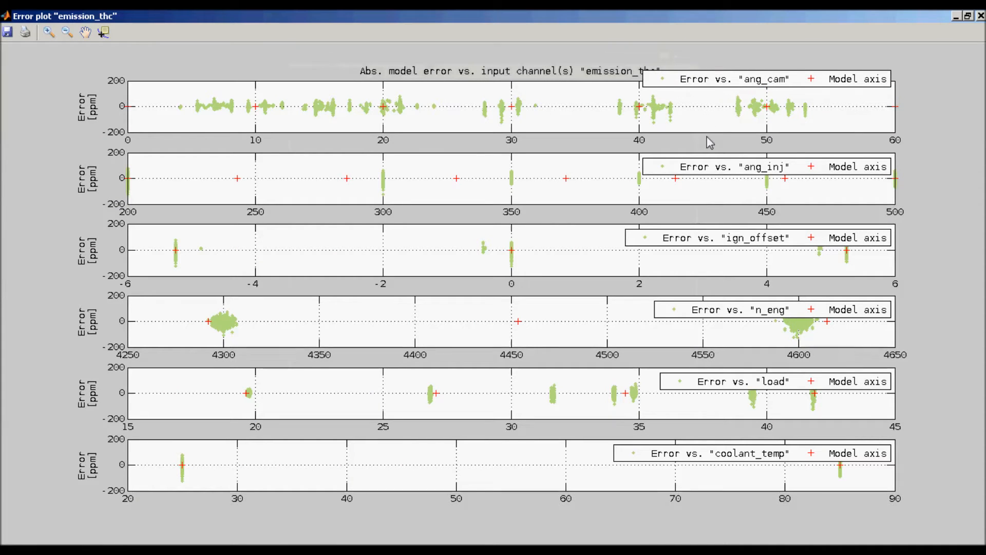
- Shift the ang_inj, ign_offset and n_eng legends up off their data points and close the emission_thc error plot
left_click_drag(721, 167, 724, 155)
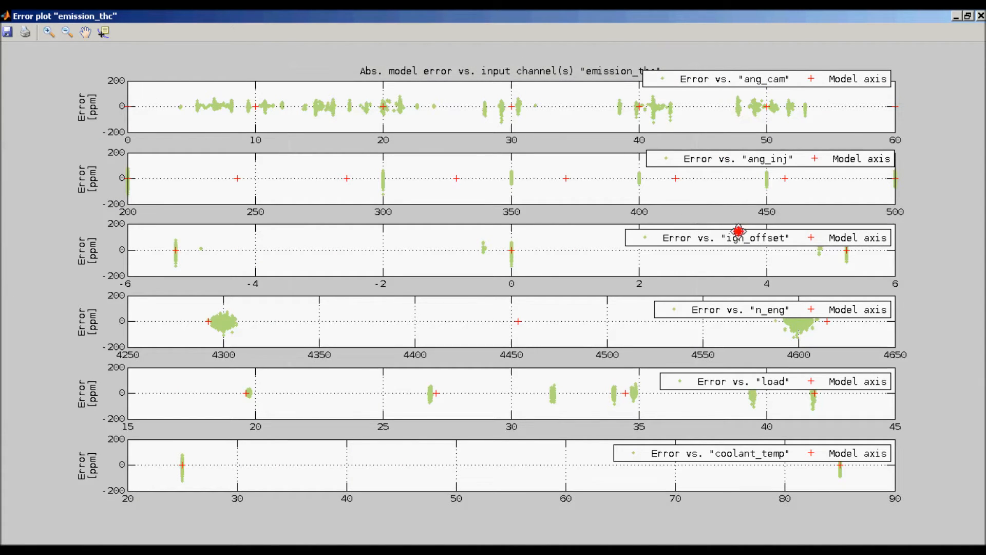
left_click_drag(739, 235, 741, 226)
left_click_drag(755, 315, 759, 307)
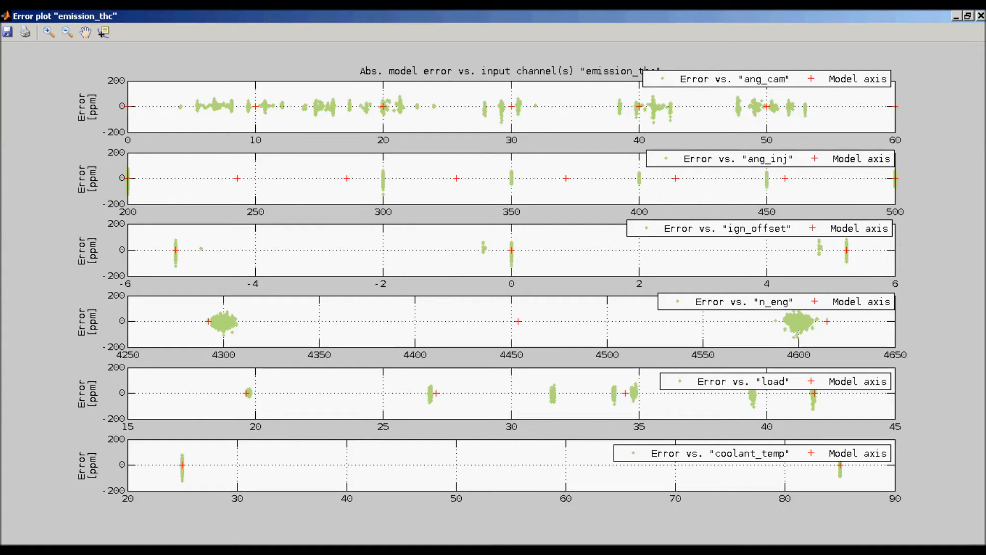
left_click(981, 16)
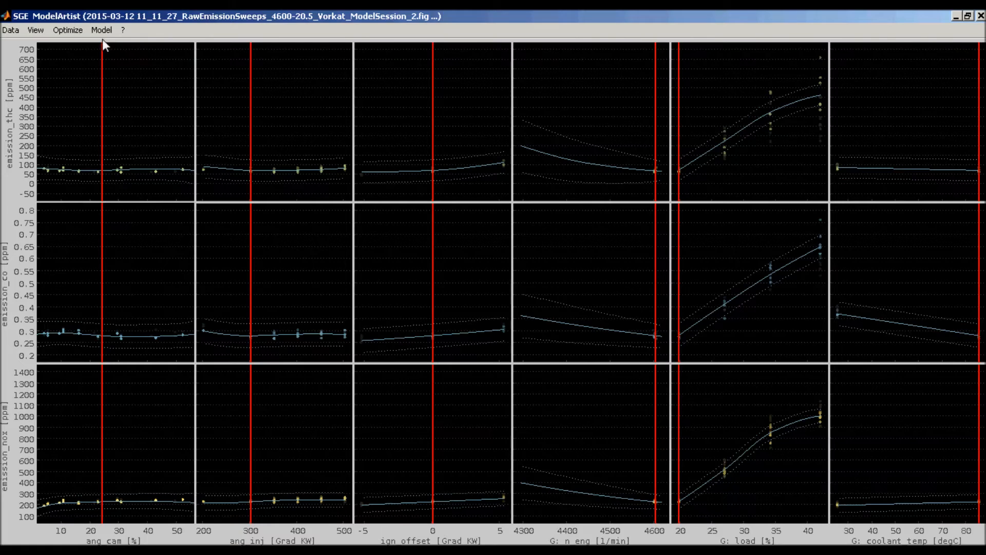
- Set up a calibration optimization of ang_inj from the default map for minimum emission_thc with 20% tolerance
left_click(77, 31)
left_click(94, 60)
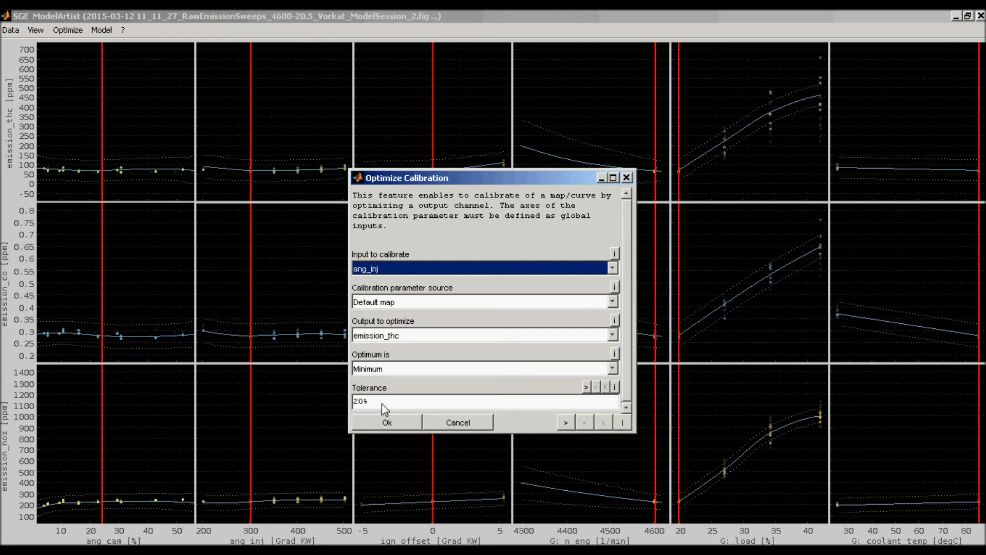
left_click(386, 423)
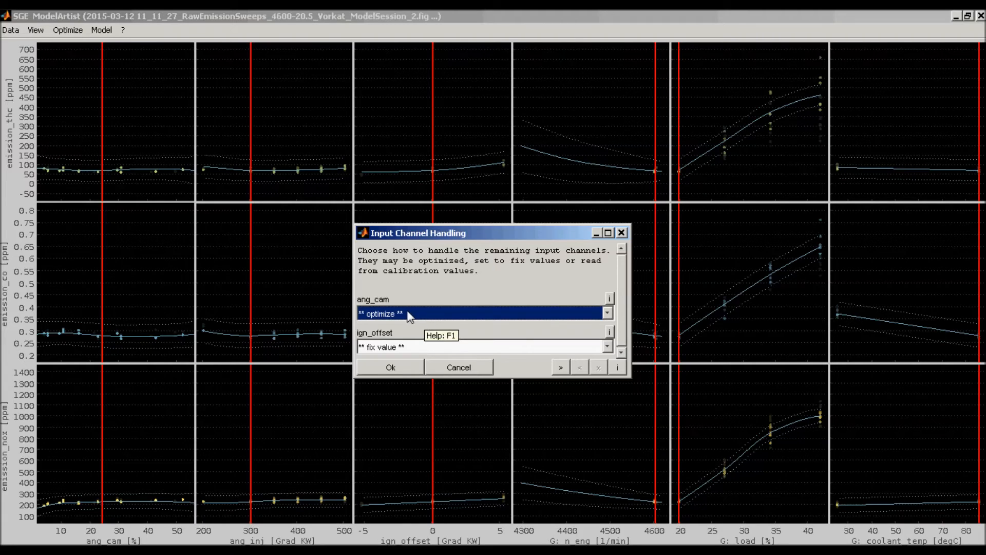
- Optimize ang_cam, hold ign_offset at a fix value, and calculate the ang_inj map with n_eng as X data and load as Y data
left_click(393, 365)
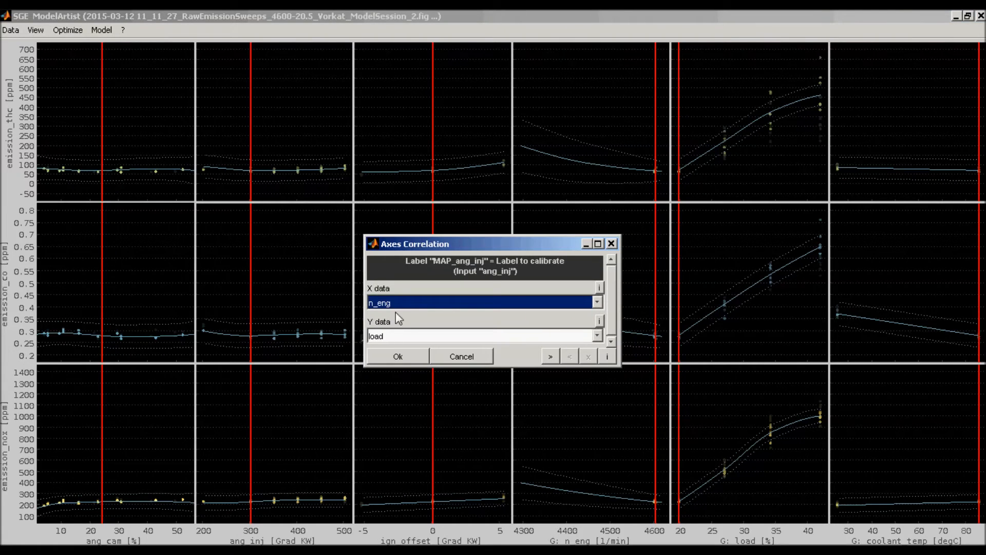
left_click(398, 357)
left_click(396, 358)
left_click(397, 363)
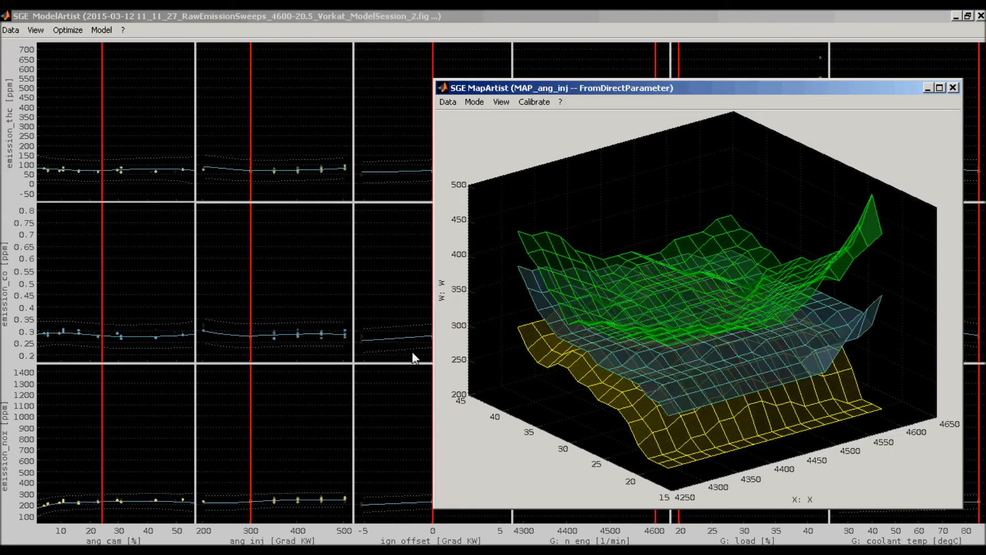
key("Return")
- Show the MAP_ang_inj surface and its tolerance surfaces maximized, and rotate them to a flatter side view
double_click(515, 86)
left_click_drag(428, 191, 371, 140)
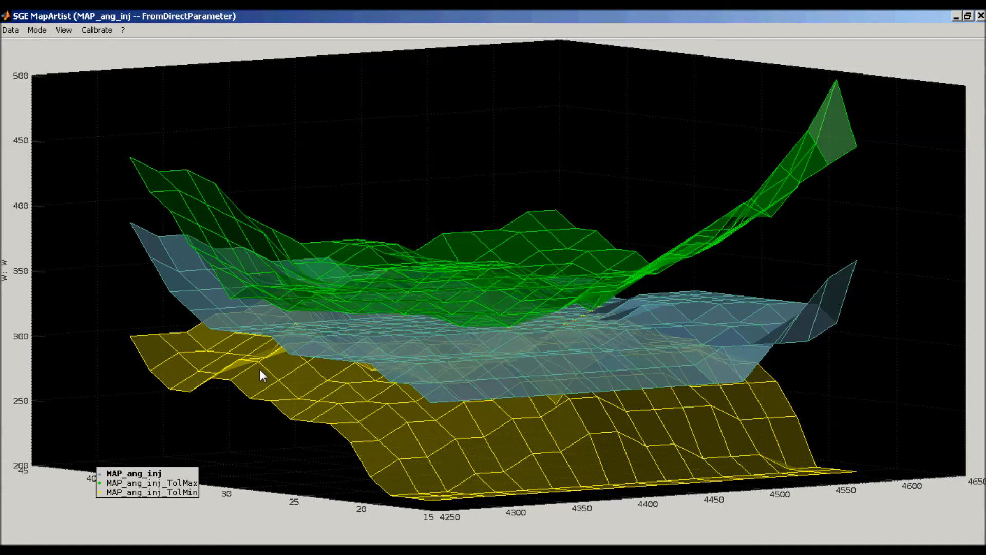
left_click_drag(260, 369, 238, 409)
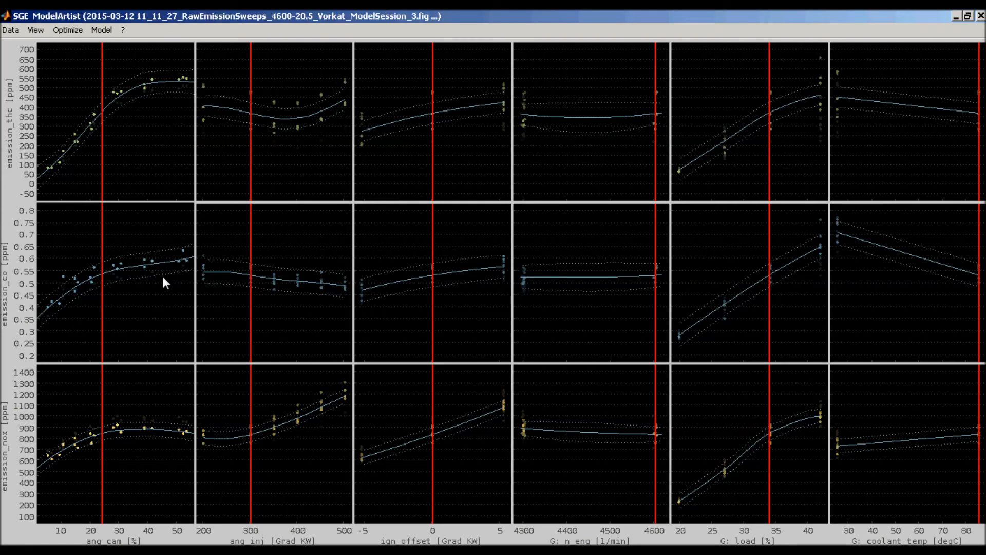
- Copy the model plots for Email with normal height, small font size, reduced axis ticks and standard grid
key("ctrl+c")
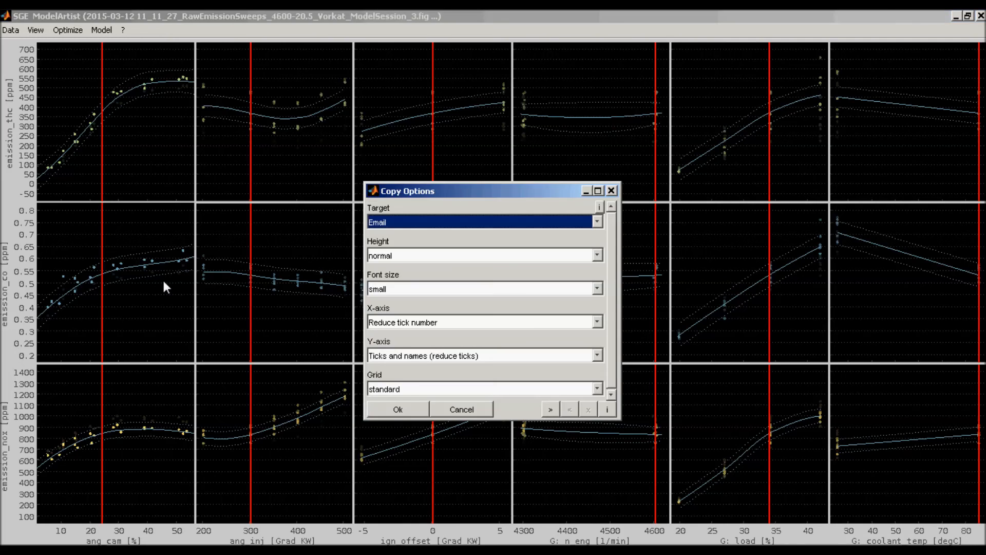
key("Return")
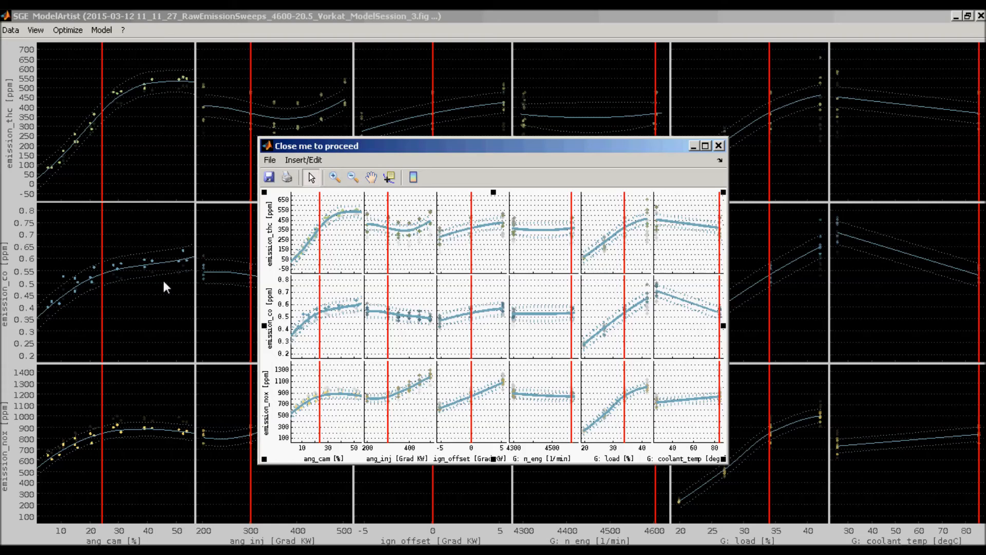
- Change the emission_co axis label in the copied figure to read only emission_co, without its unit
left_click(269, 233)
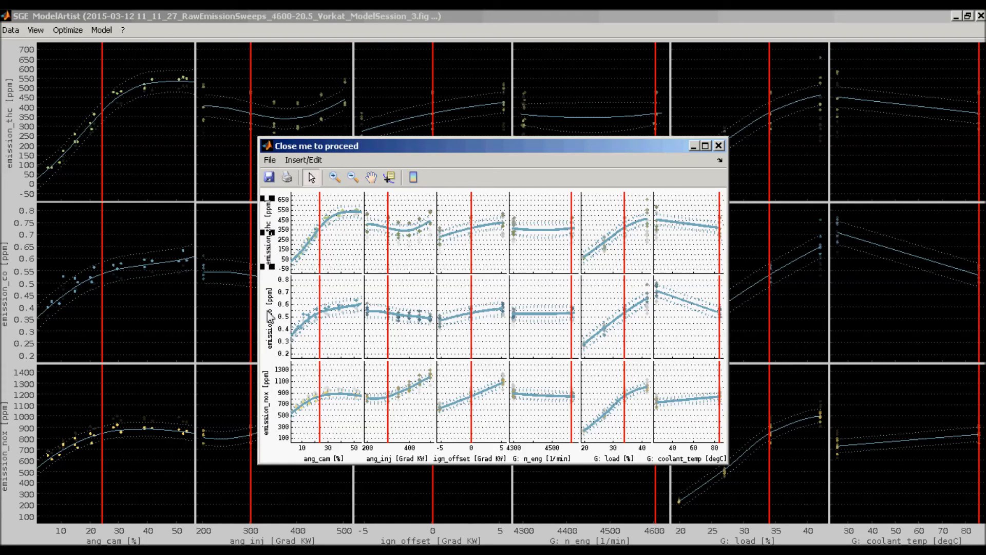
left_click(268, 317)
left_click(303, 160)
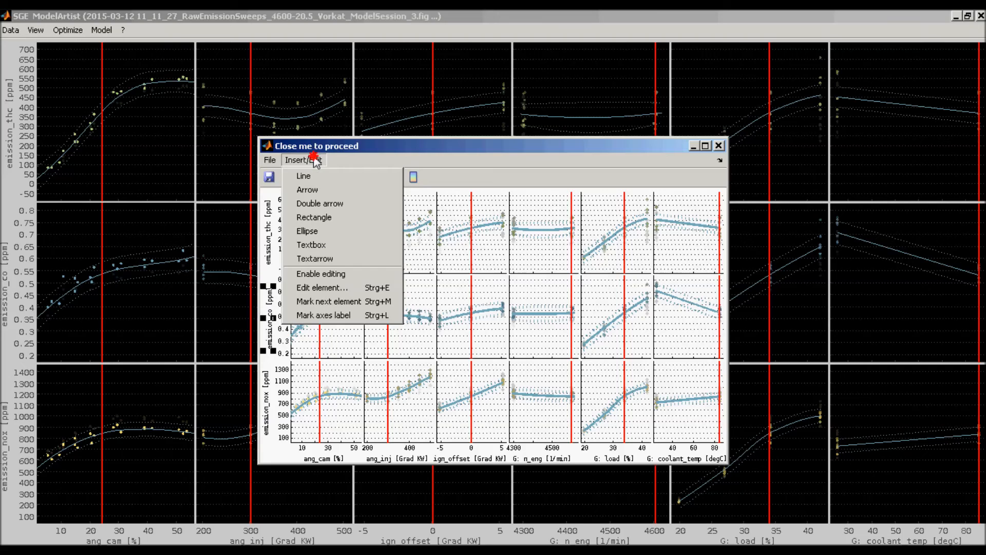
left_click(318, 287)
left_click(468, 383)
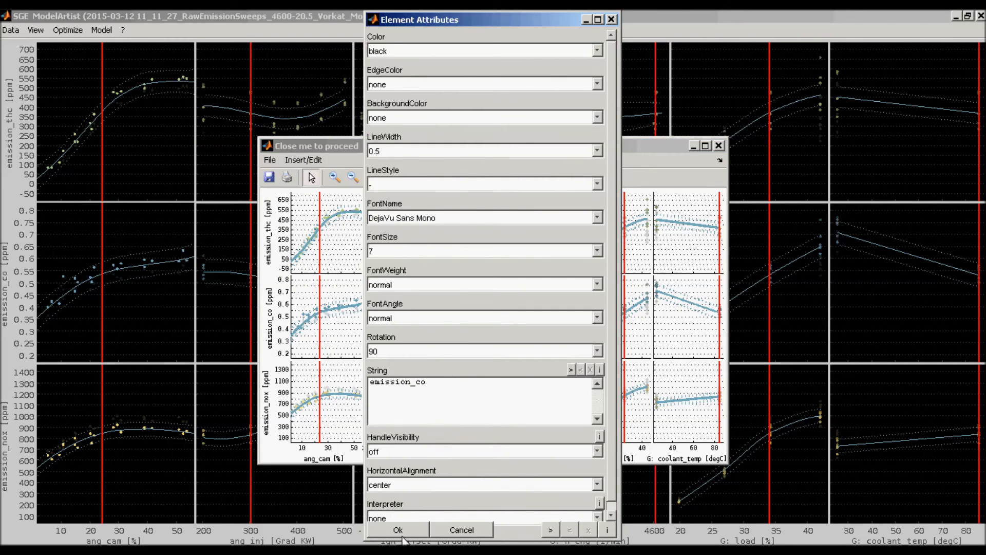
left_click(406, 529)
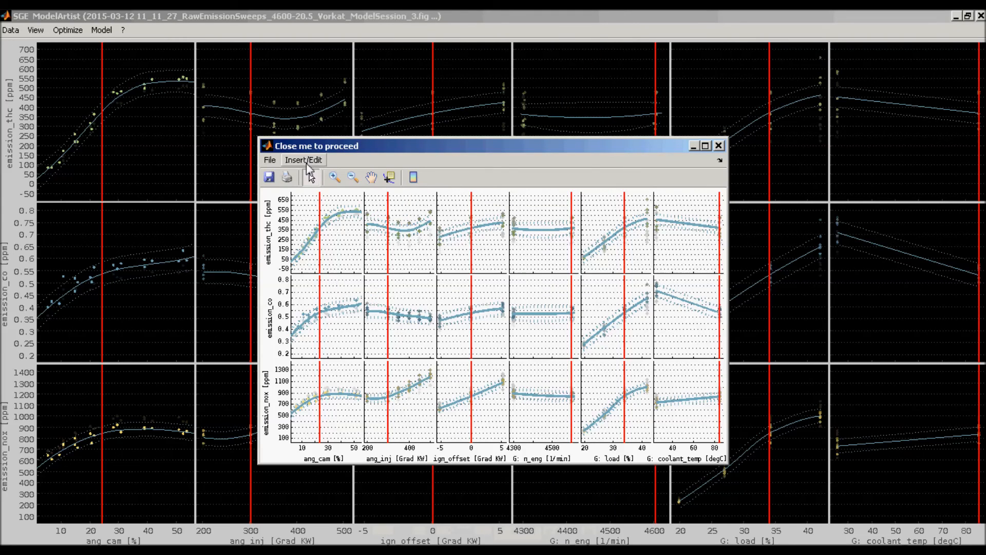
- Insert a text arrow with its text in the emission_thc n_eng plot, pointing down at the emission_co n_eng plot
left_click(305, 161)
left_click(320, 260)
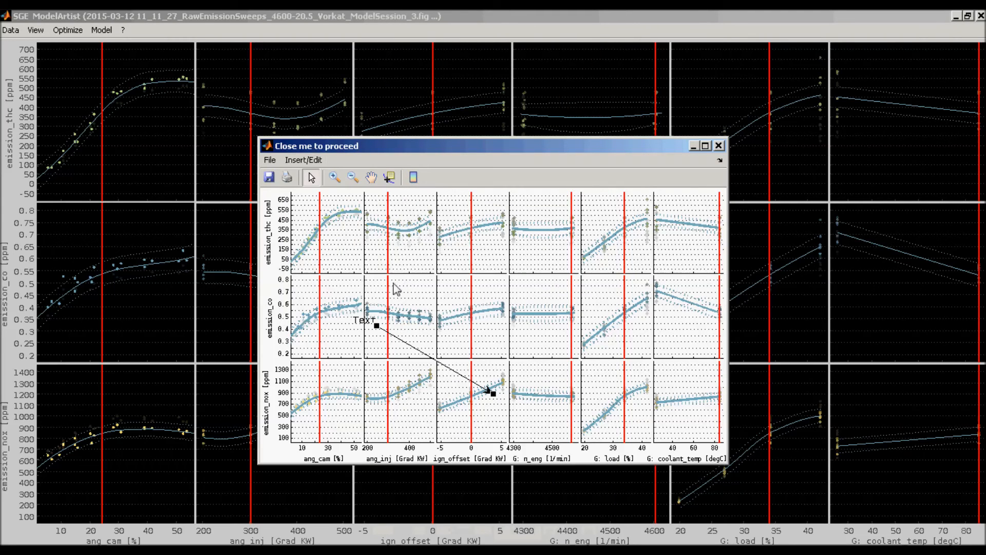
mouse_move(399, 338)
left_mouse_down()
mouse_move(448, 285)
mouse_move(481, 208)
mouse_move(545, 207)
left_mouse_up()
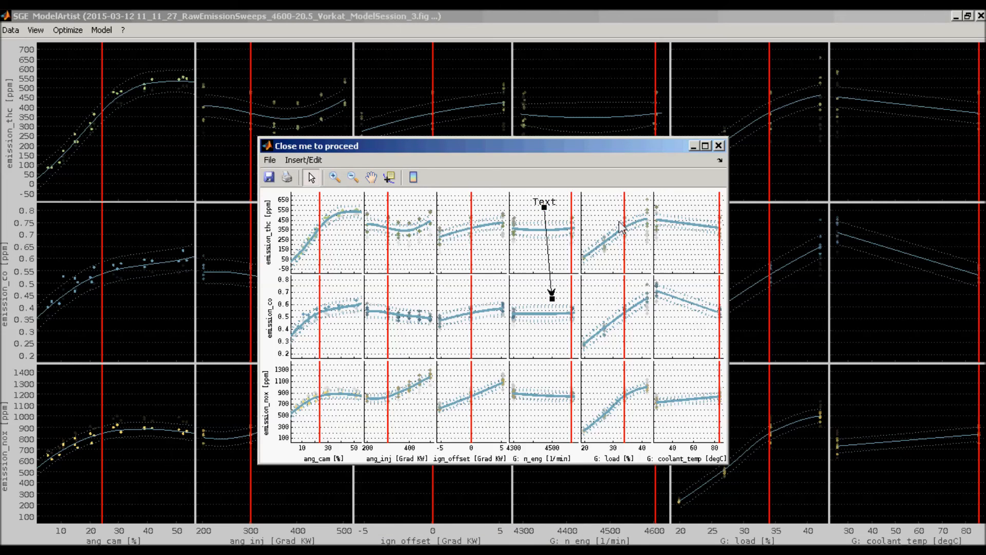
- Finish copying the annotated figure, paste it into the body of the new email message, and return to ModelArtist
left_click(719, 146)
key("Return")
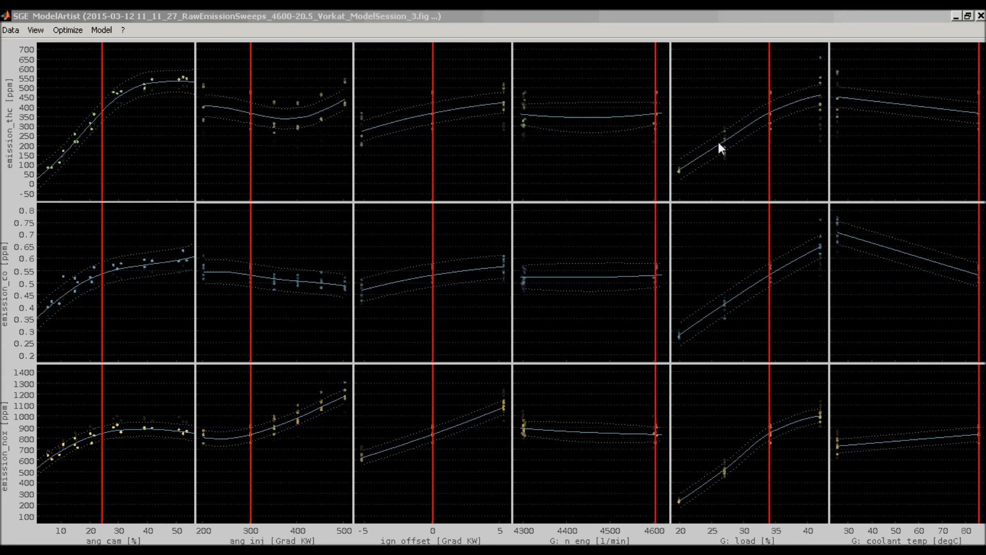
key("alt+Tab")
key("alt+Tab")
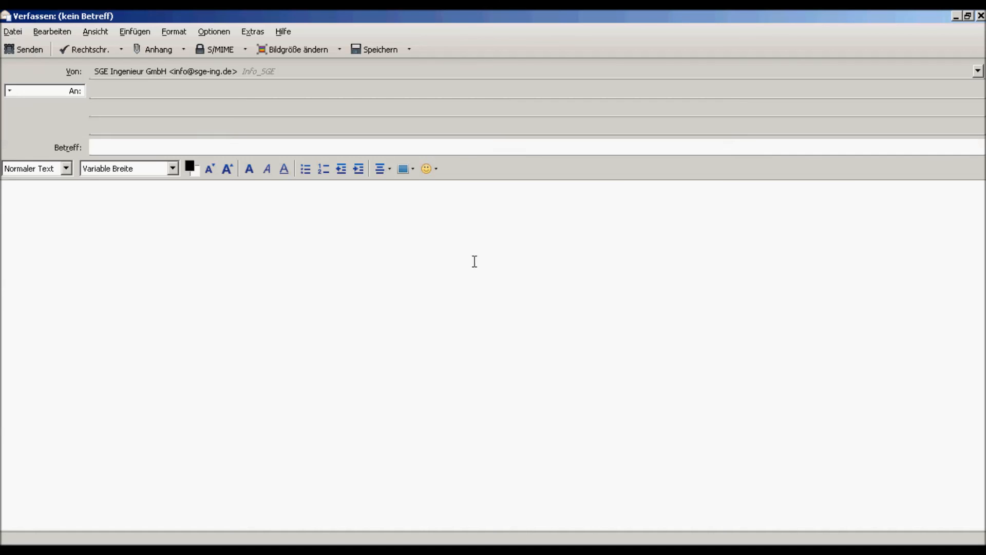
key("ctrl+v")
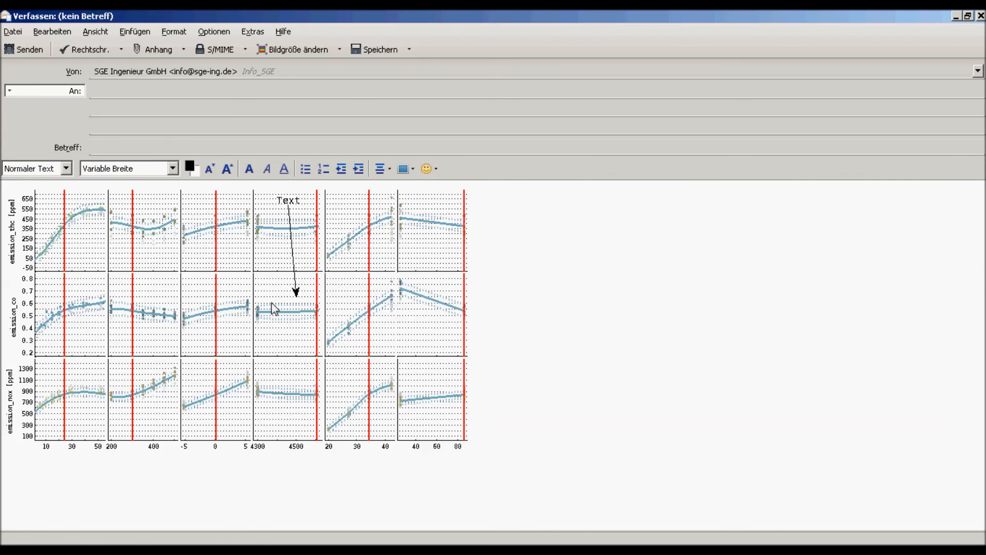
key("alt+Tab")
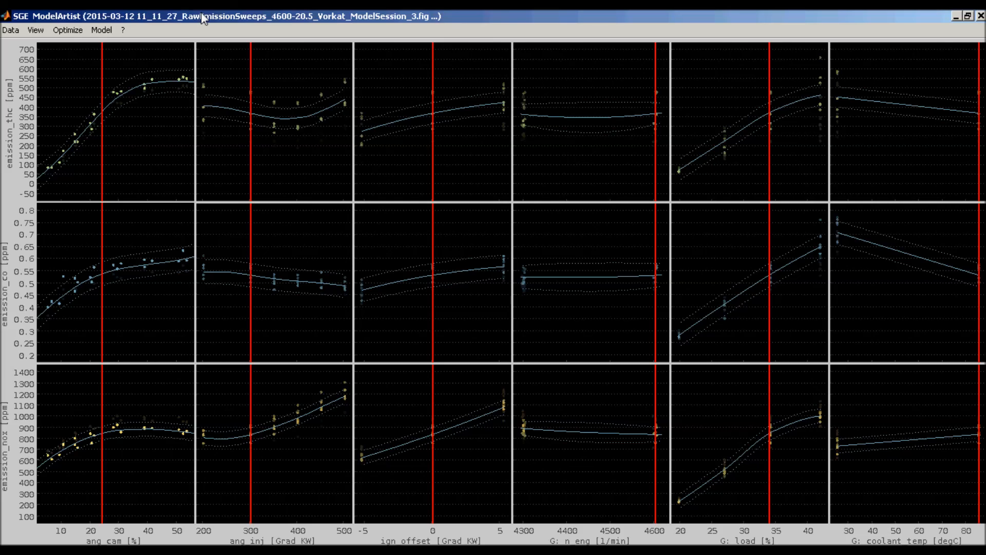